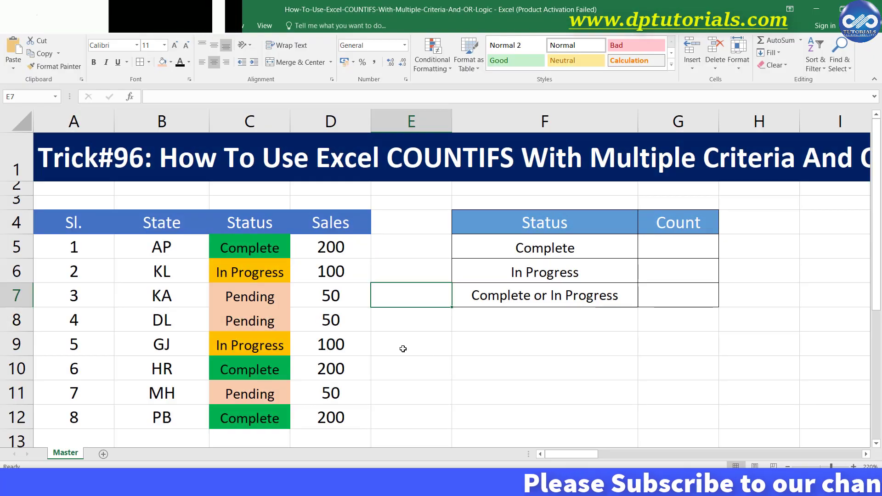
- Apply the Bad cell style to the 'Complete or In Progress' label in F7 for a light red look
click(425, 359)
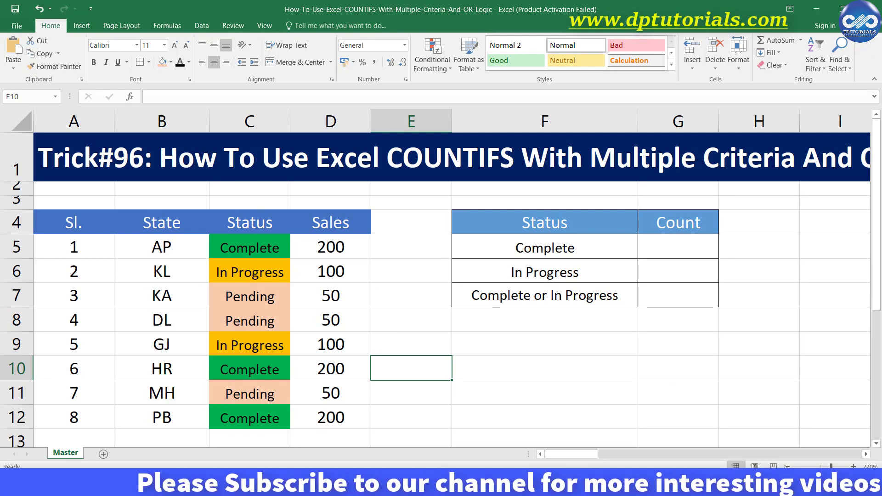
scroll(705, 413, down, 1)
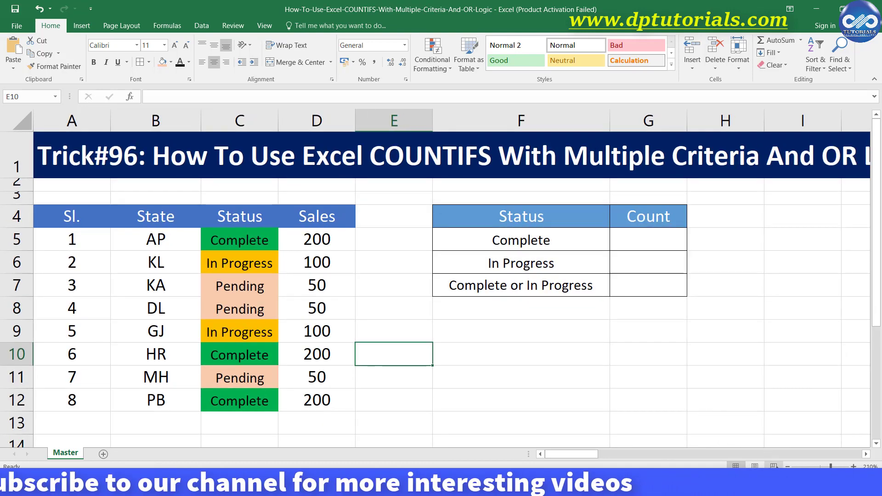
scroll(718, 381, down, 1)
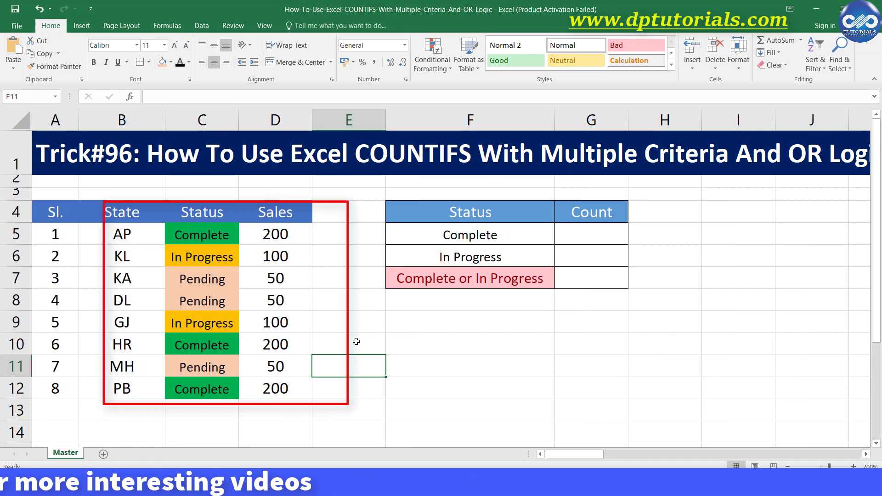
click(354, 341)
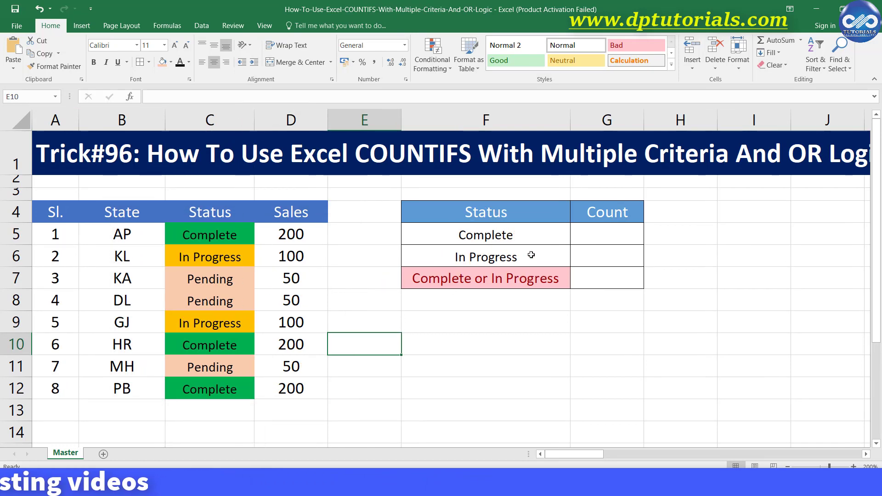
click(510, 243)
mouse_move(417, 191)
mouse_down()
mouse_move(557, 261)
mouse_move(674, 287)
mouse_up()
click(627, 328)
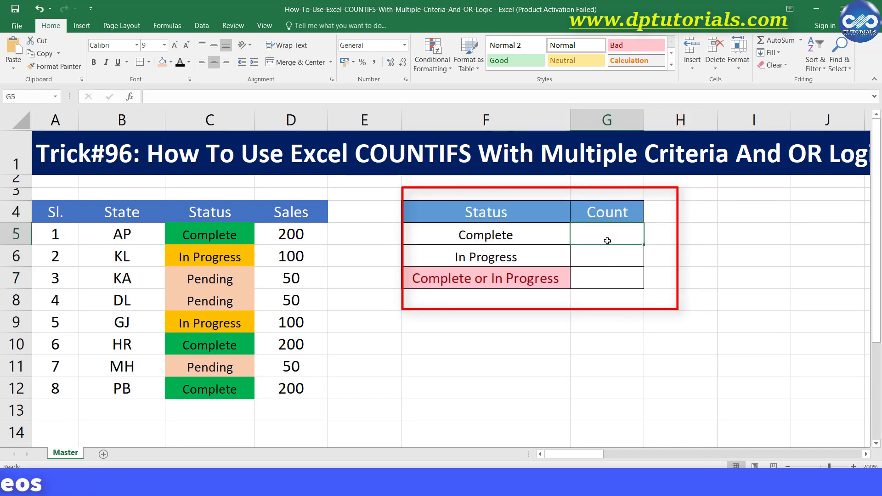
- Enter =COUNTIFS($C$5:$C$12,"Complete") in G5, returning 3
click(549, 233)
click(594, 230)
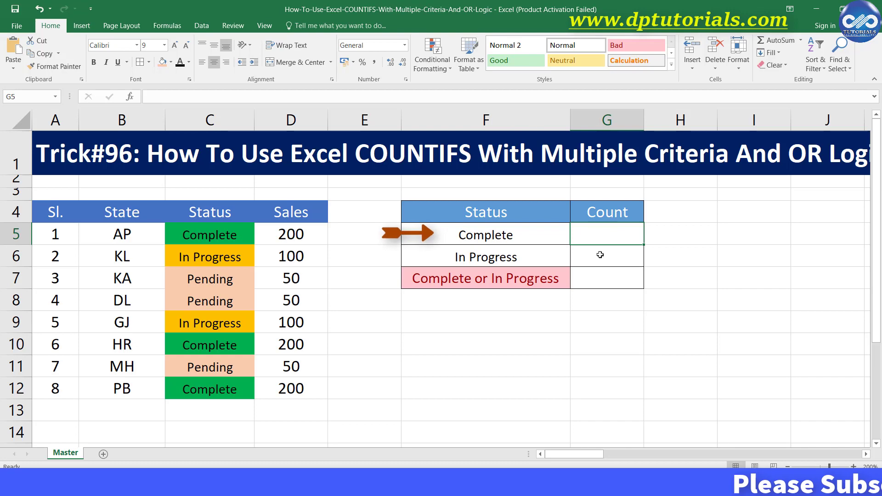
text(=COUNTIFS)
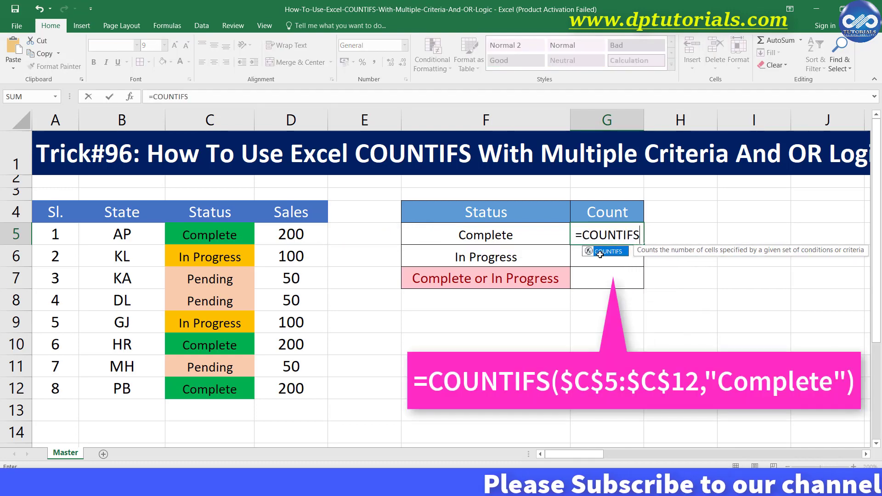
double_click(600, 252)
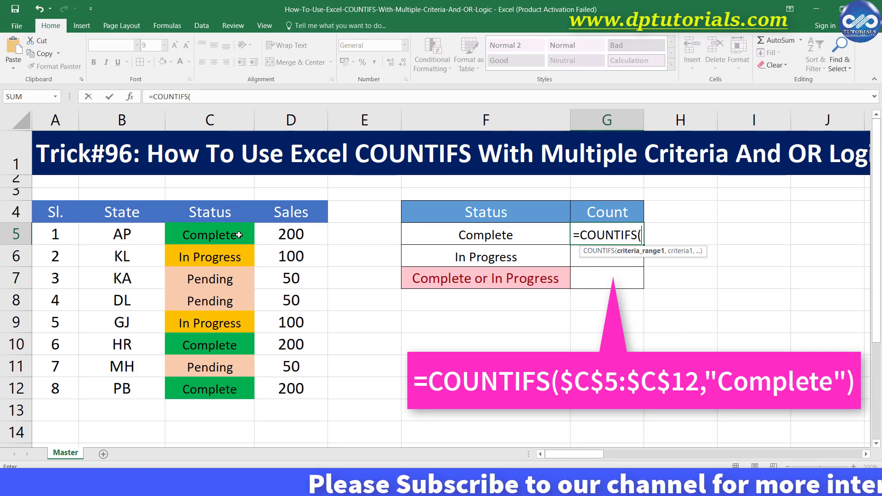
drag(239, 235, 234, 385)
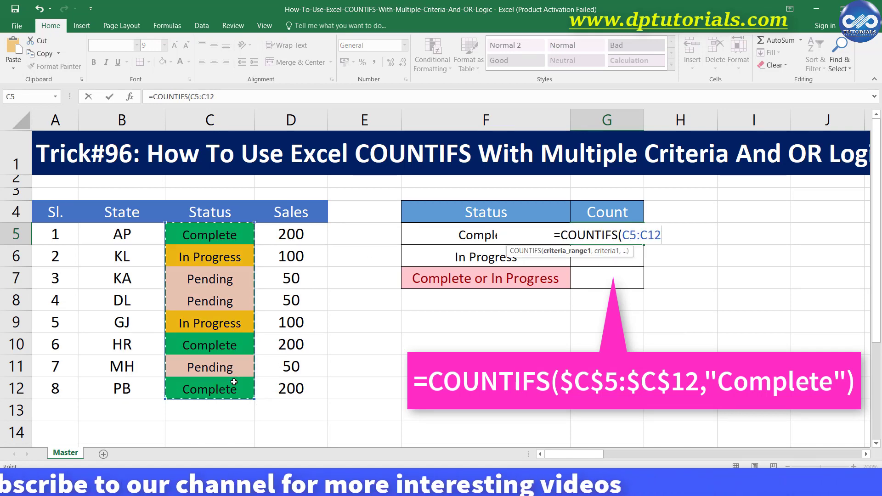
key(F4)
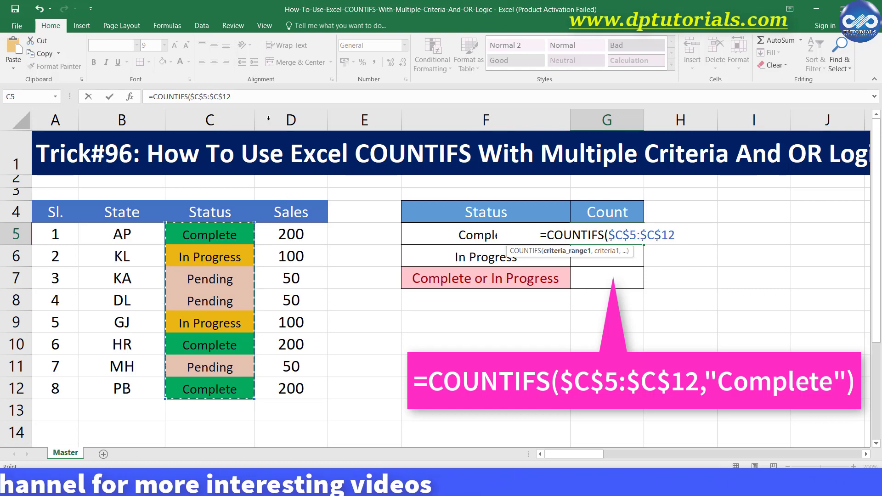
click(248, 96)
text(,)
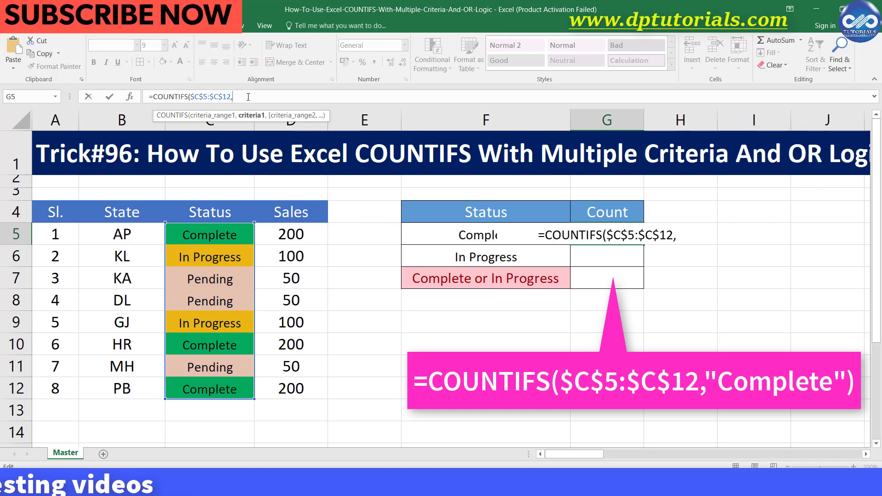
text(")
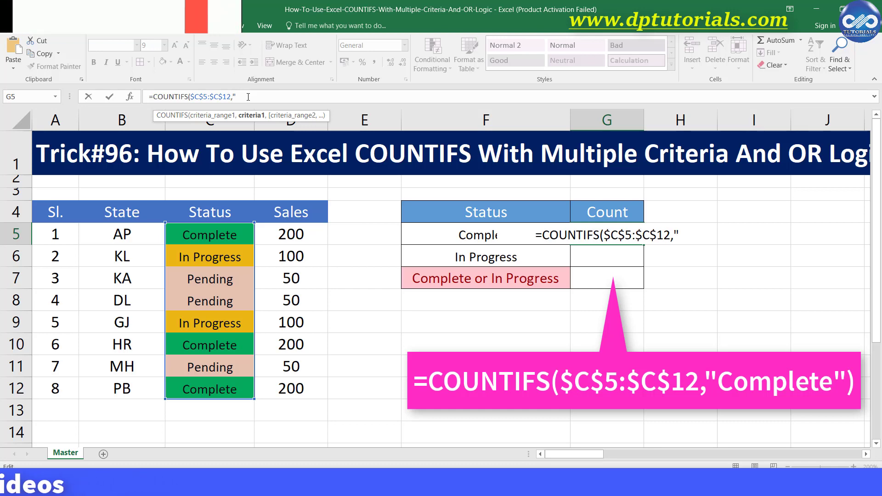
text(cOMPL)
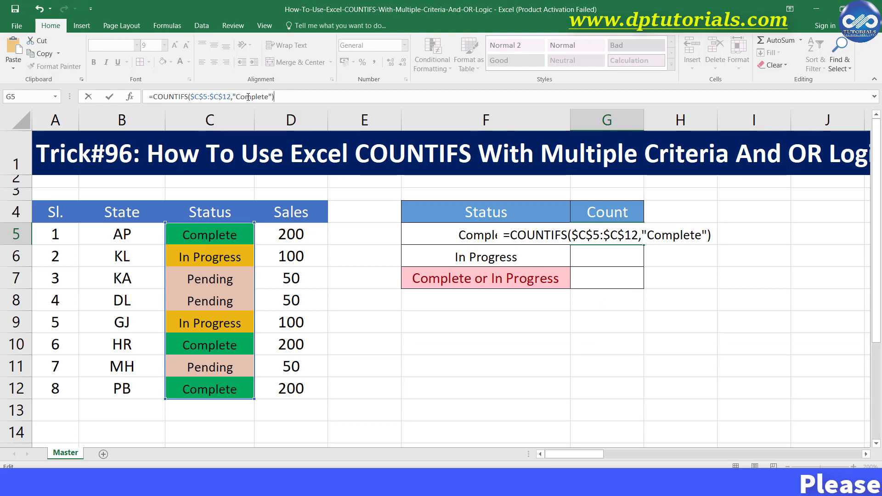
key(Return)
click(627, 235)
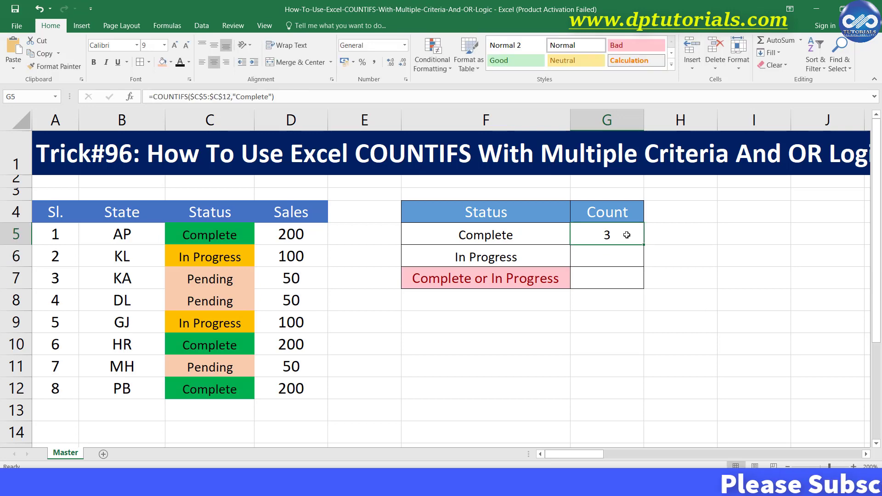
- Enter =COUNTIFS($C$5:$C$12,"In Progress") in G6, returning 2
click(624, 259)
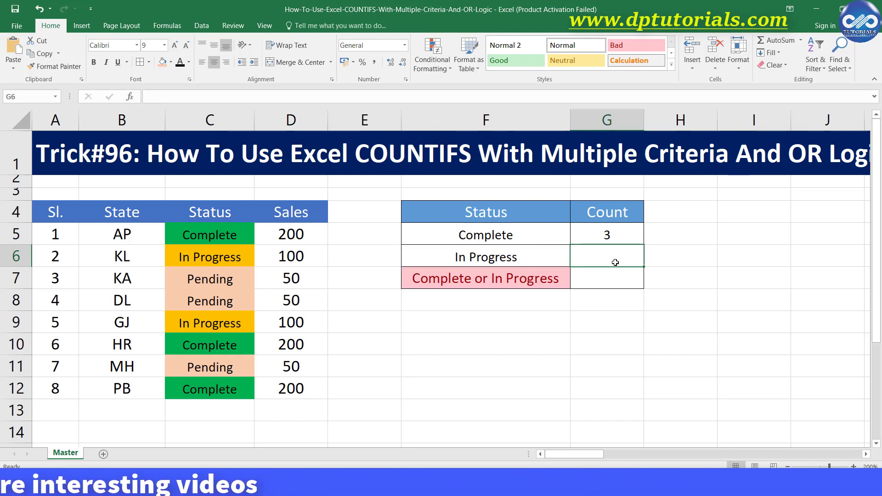
text(=)
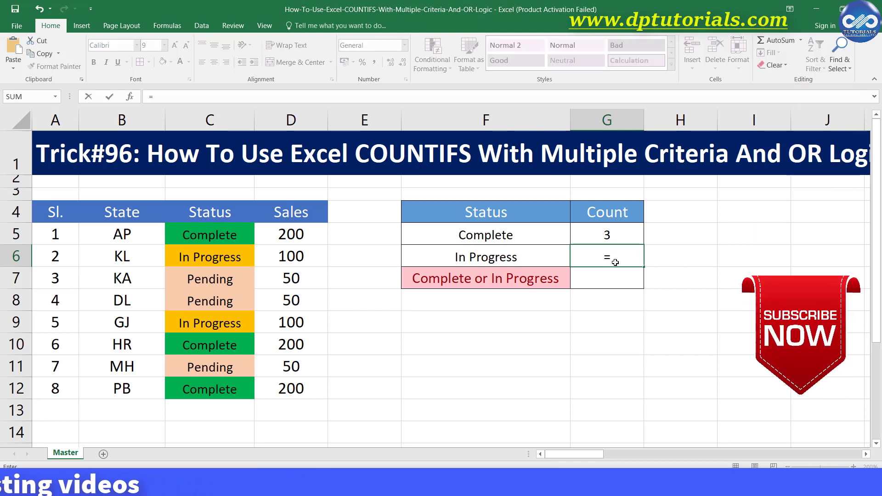
text(COUNT)
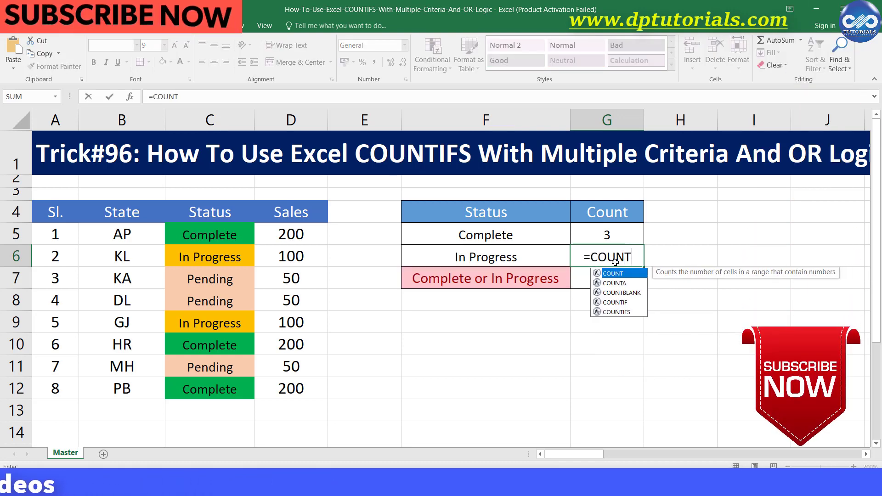
text(IFS()
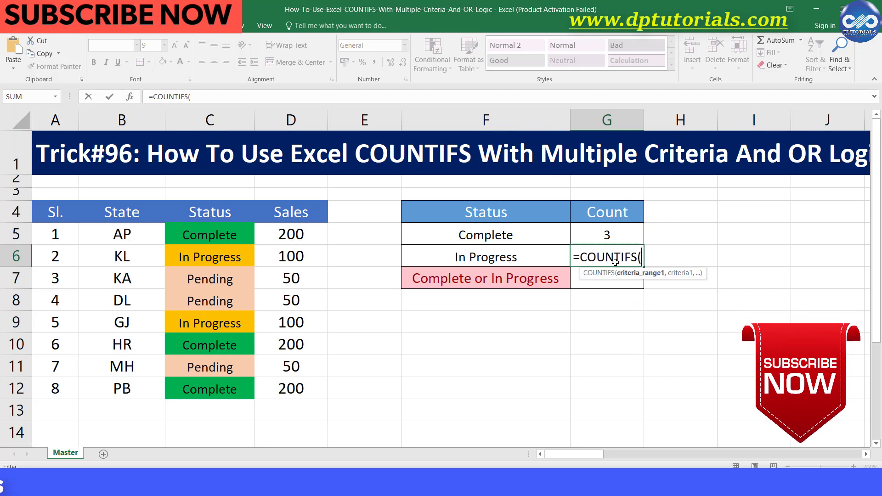
drag(232, 232, 231, 385)
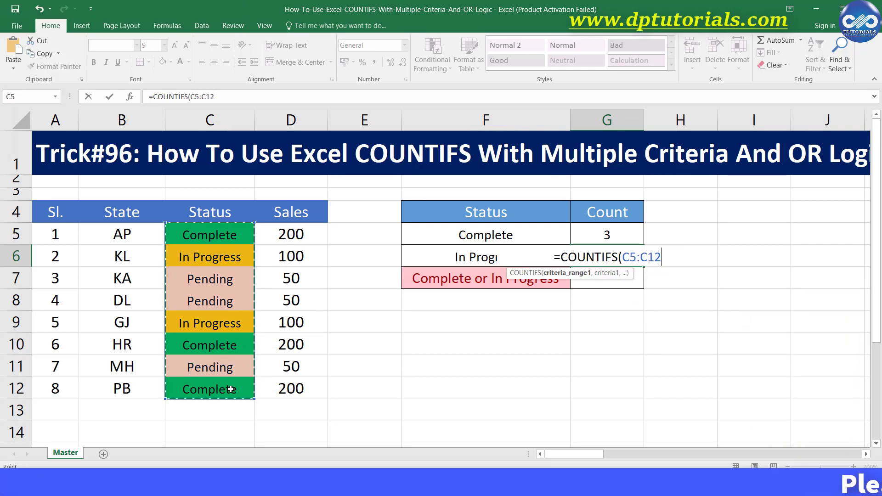
text(,)
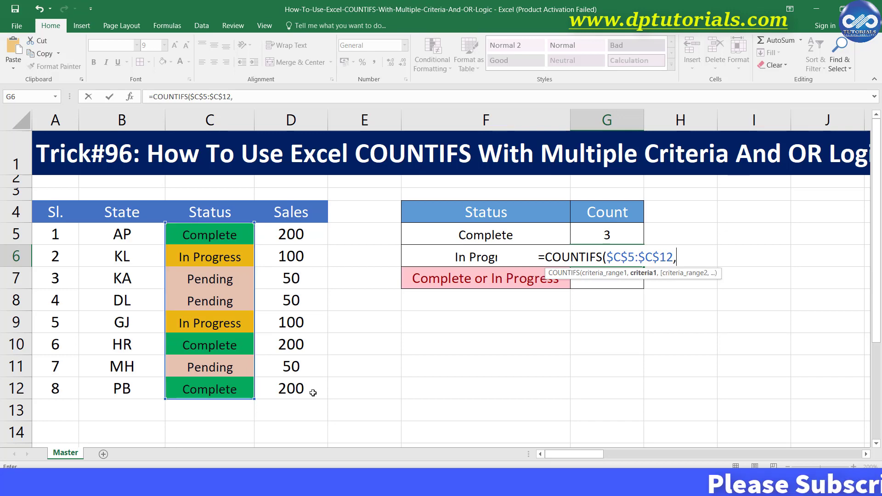
text(")
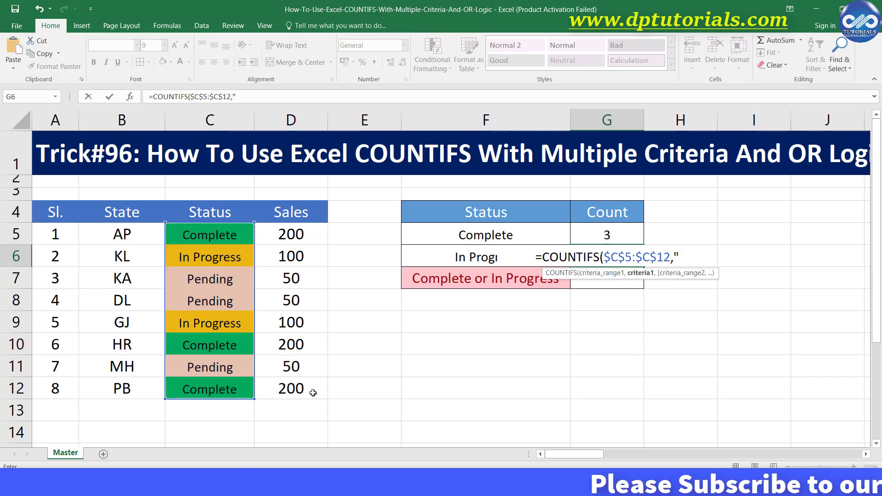
text(In Progress")
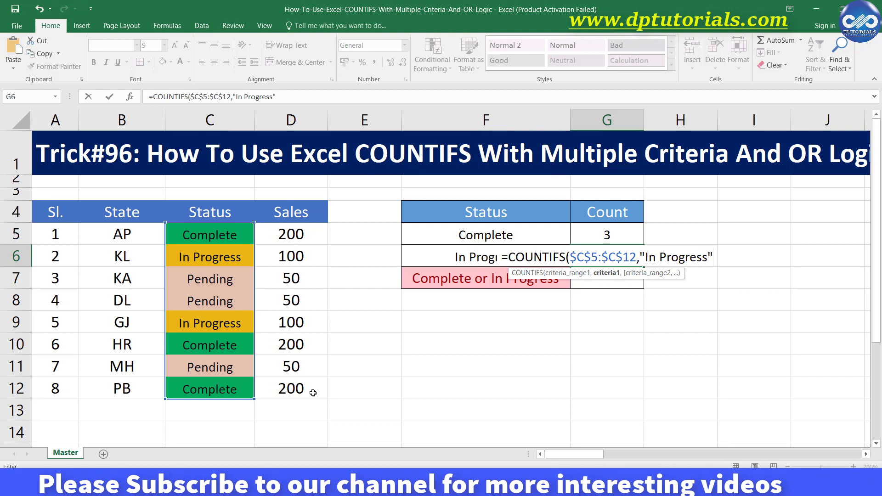
text())
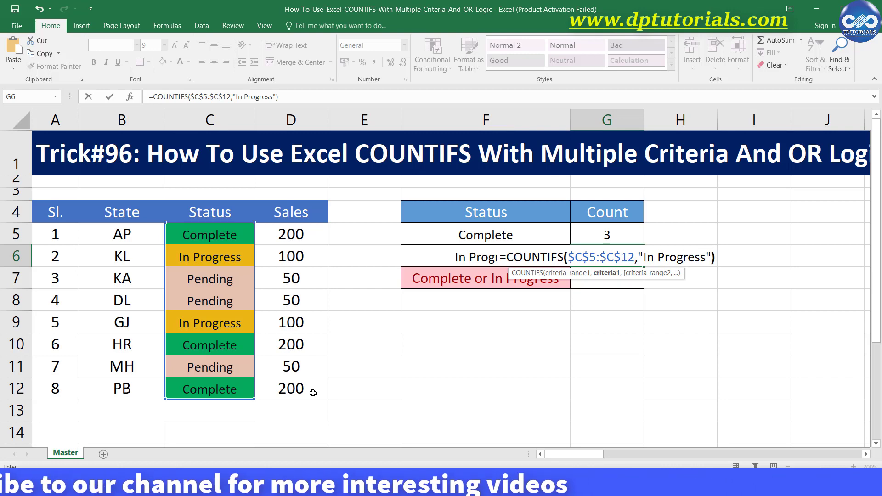
key(Return)
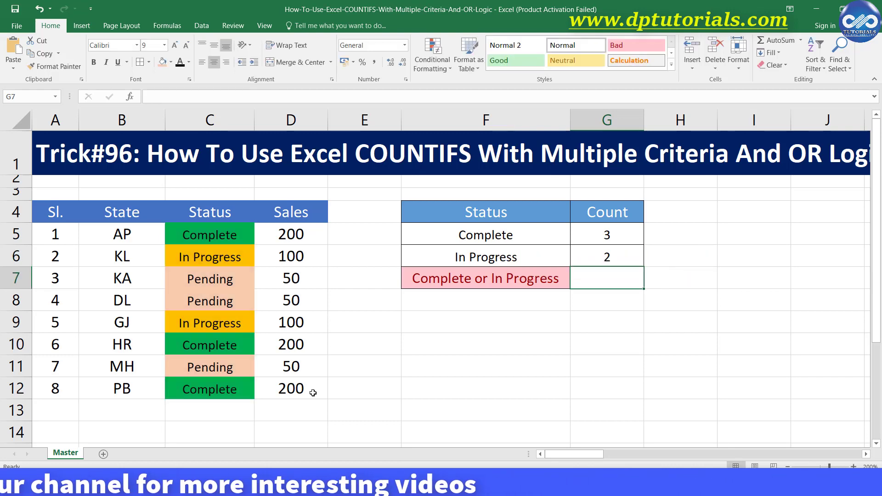
click(627, 258)
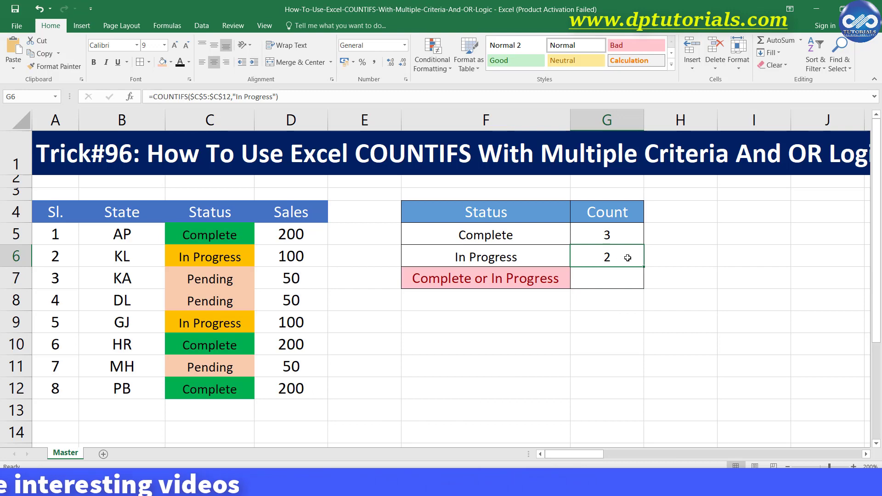
- Review the Complete and In Progress statuses in column C, then select the counts G5:G6
click(243, 256)
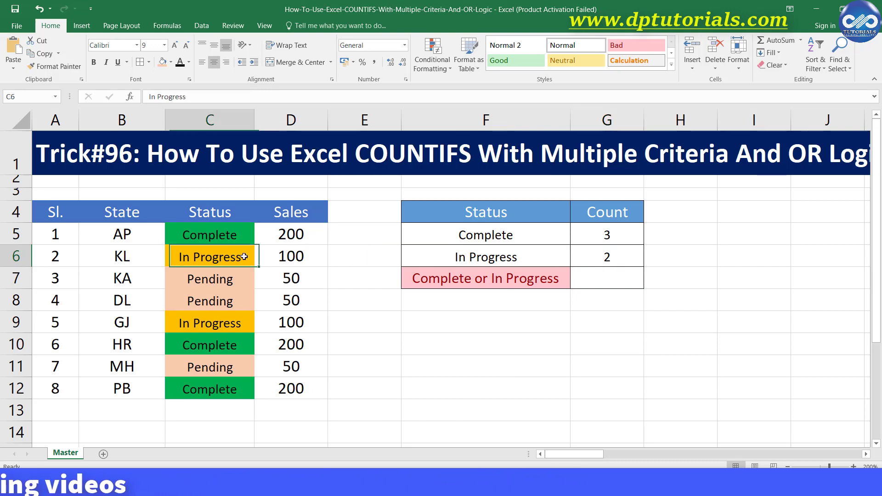
click(606, 322)
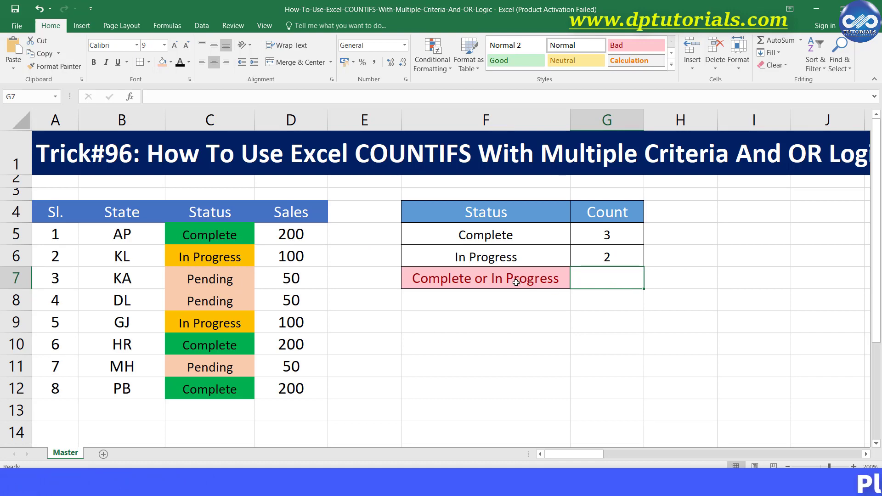
click(501, 237)
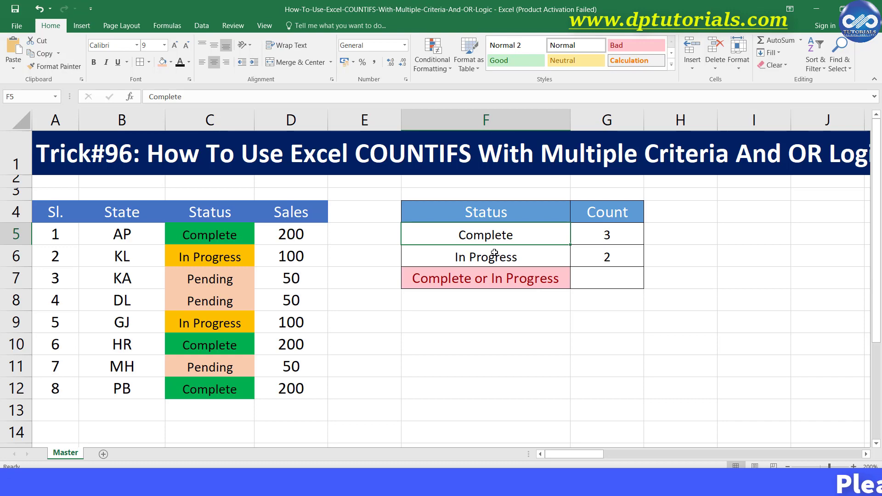
click(494, 253)
click(236, 234)
ctrl+click(236, 252)
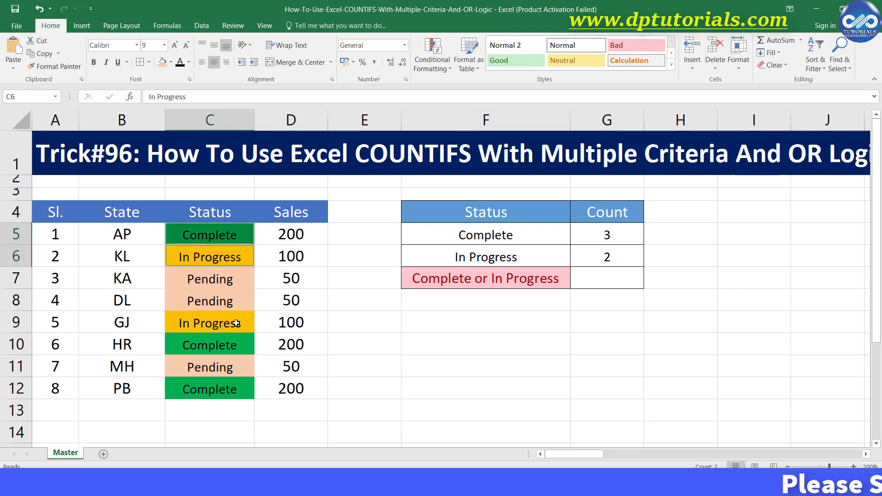
ctrl+click(236, 323)
ctrl+click(236, 345)
ctrl+click(238, 385)
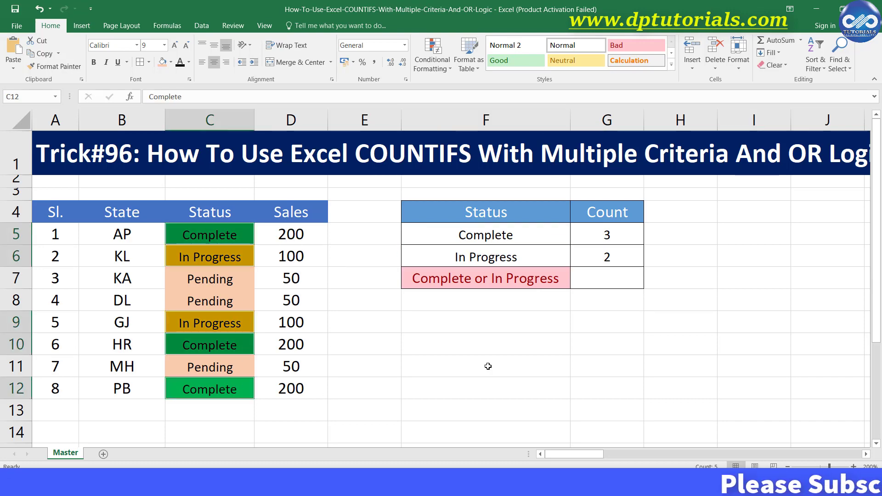
click(608, 235)
mouse_move(613, 256)
mouse_down()
mouse_move(607, 234)
mouse_move(617, 254)
mouse_up()
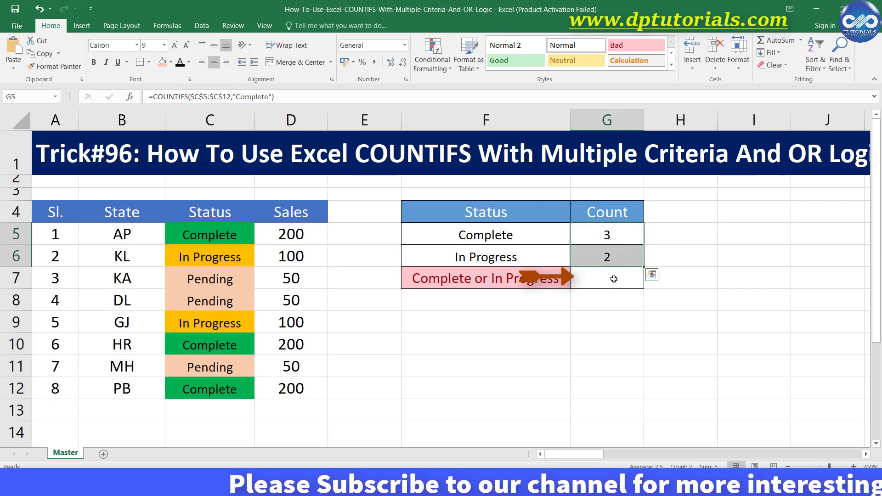
- Start G7's formula =COUNTIFS($C$5:$C$12,{"Complete","In Progress"}) with an array of criteria
click(636, 281)
text(=)
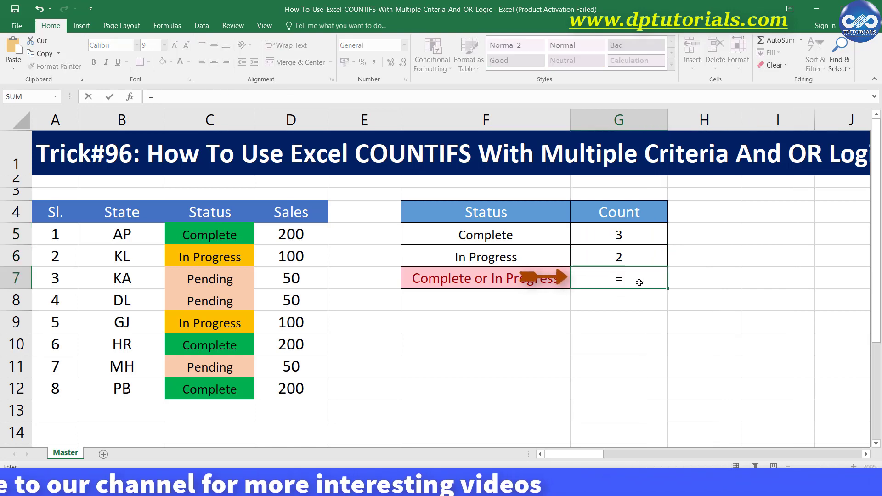
text(COU)
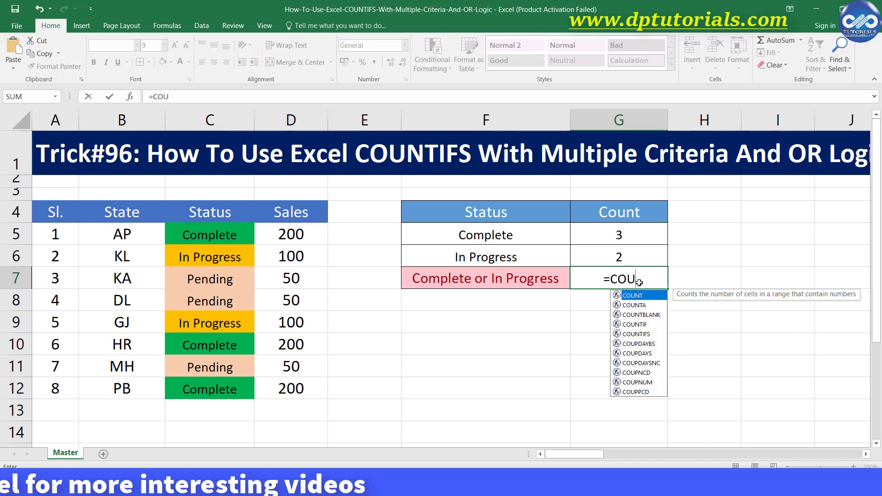
text(NTIFS)
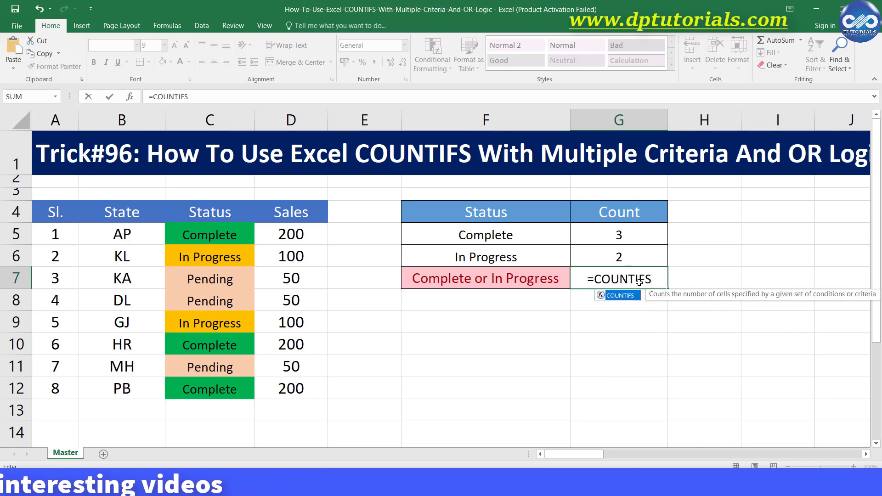
text(()
drag(231, 228, 239, 376)
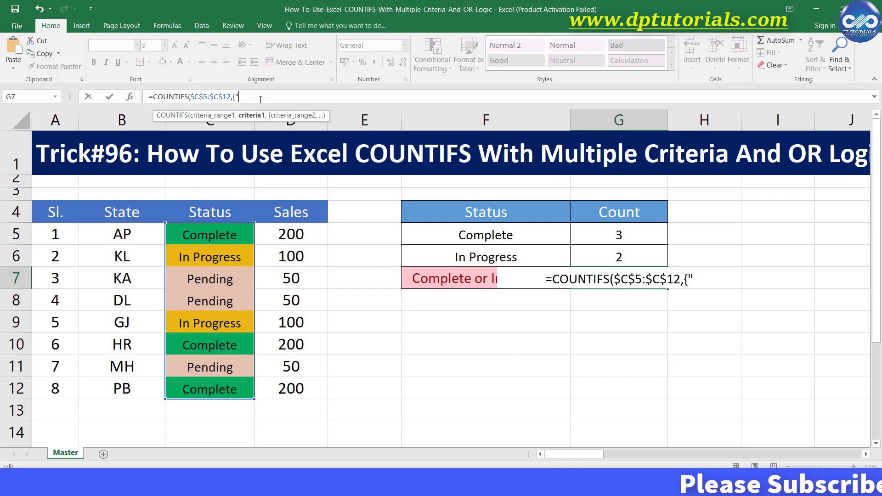
text(Compl)
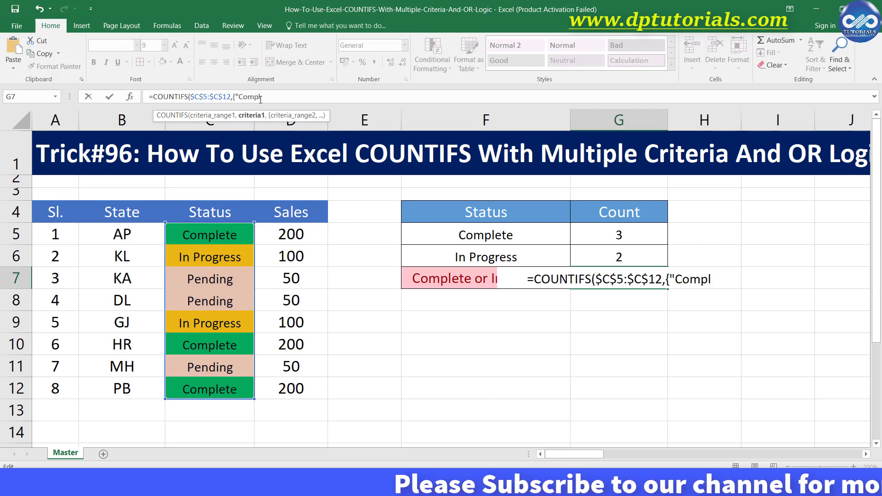
text(ete")
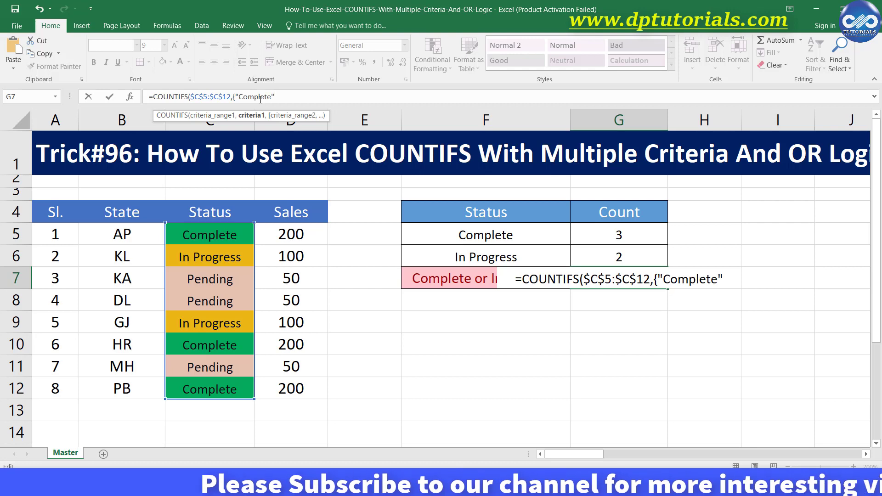
text(,)
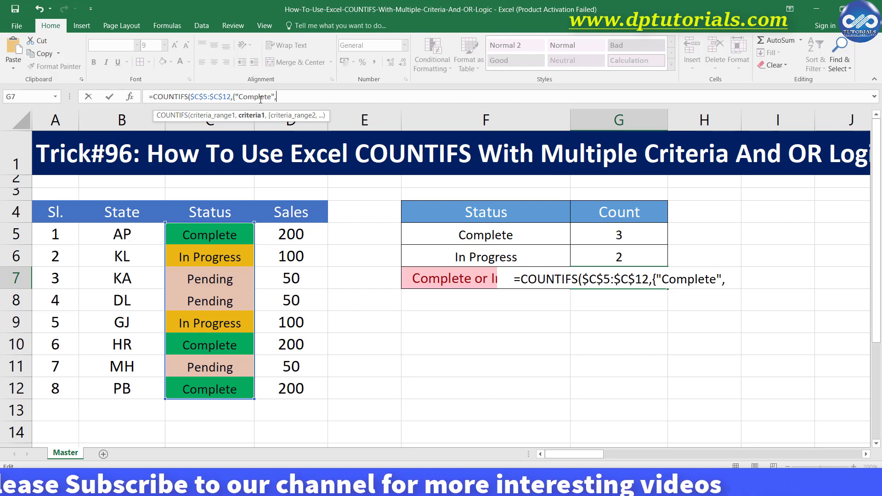
text("In Pro)
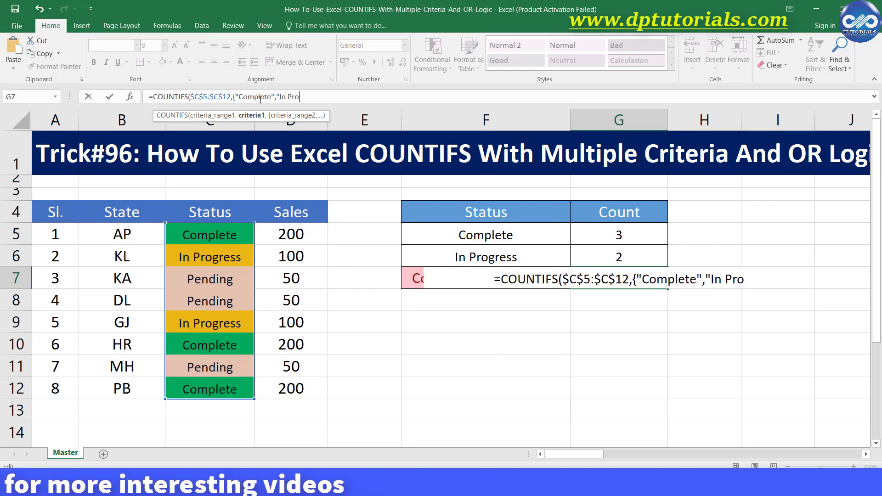
text(gress")
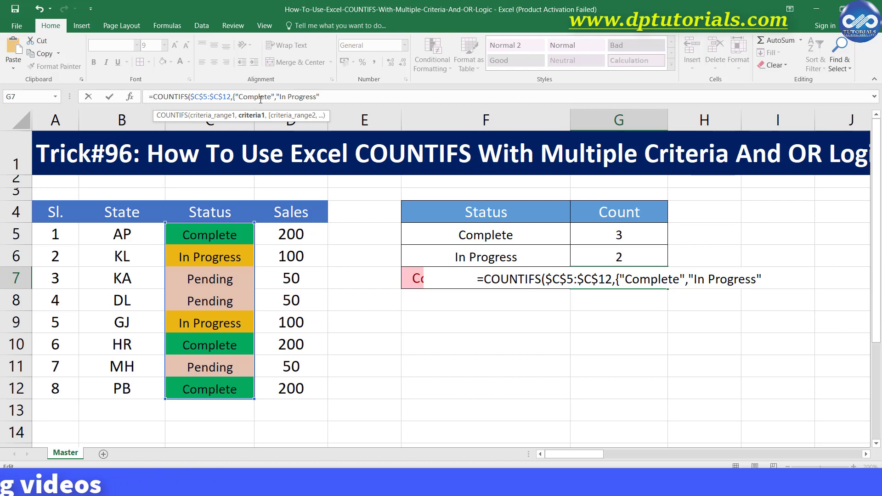
text(})
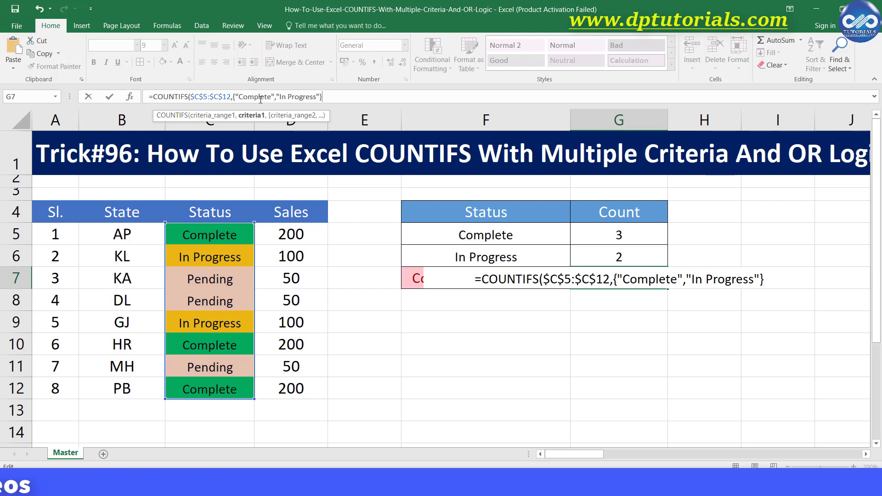
text())
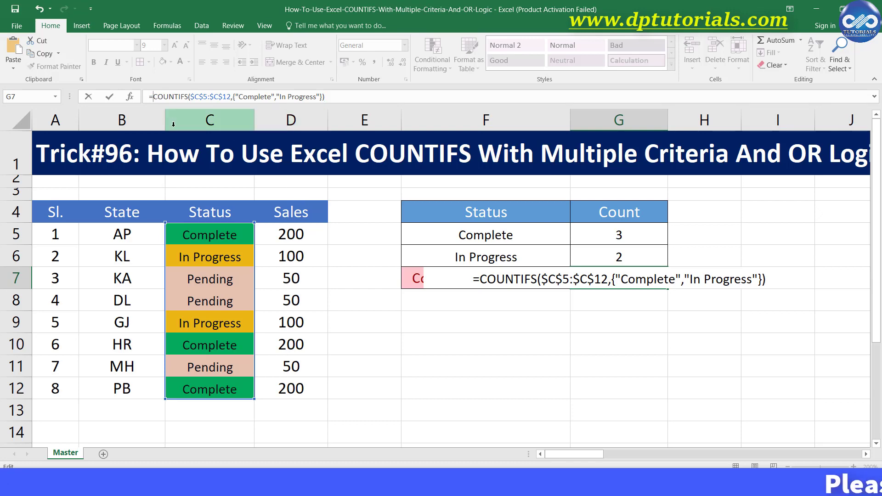
- Wrap G7's COUNTIFS in SUM so it returns 5
text(SUM)
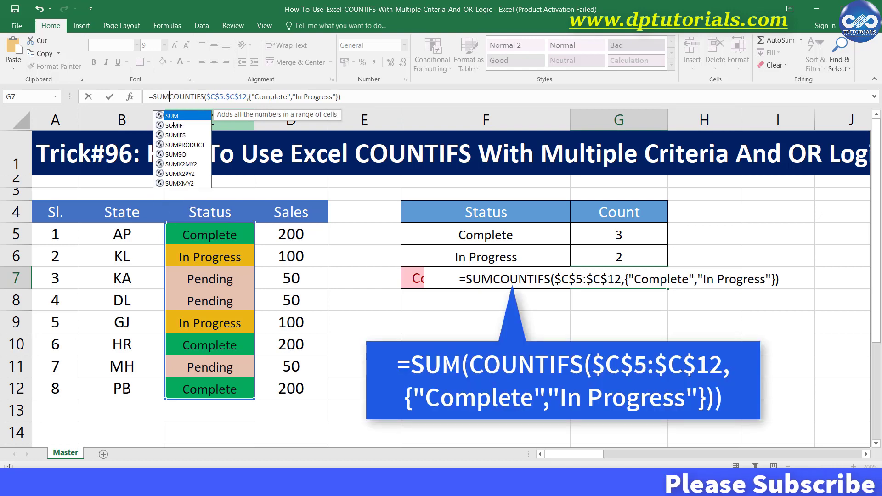
text(()
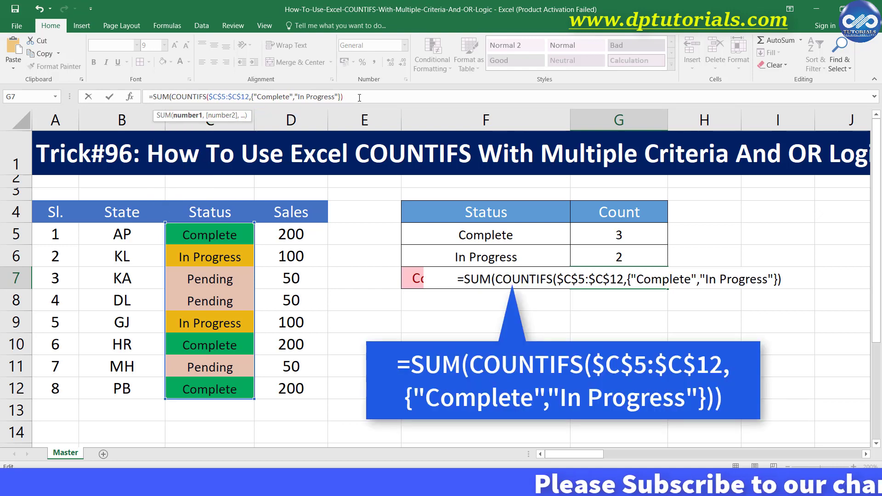
text())
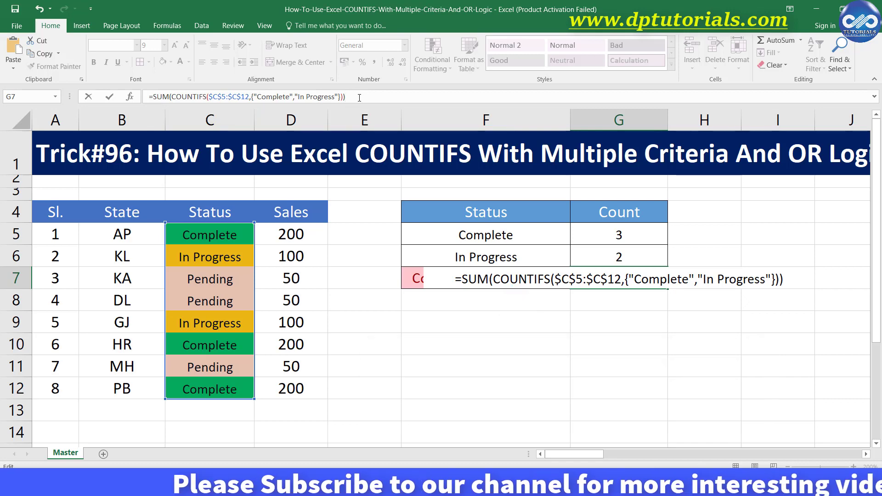
key(Return)
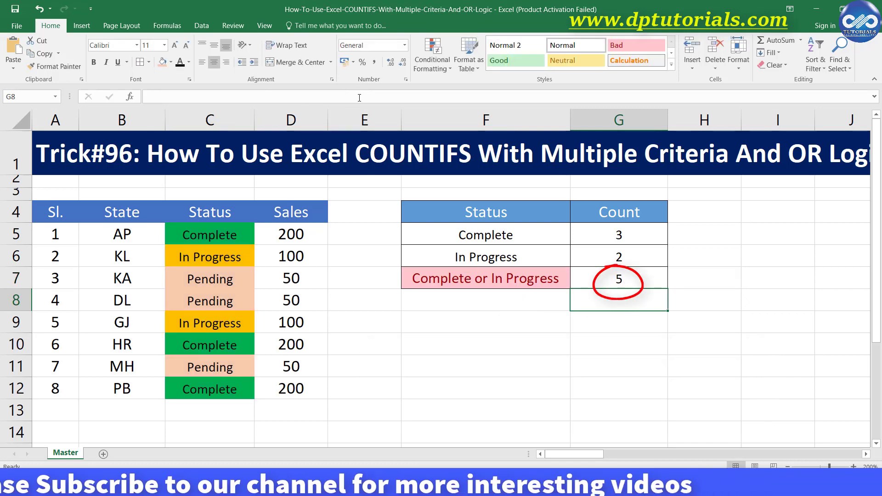
- Make G7's 5 bold with a larger font and apply the Neutral yellow cell style
click(641, 274)
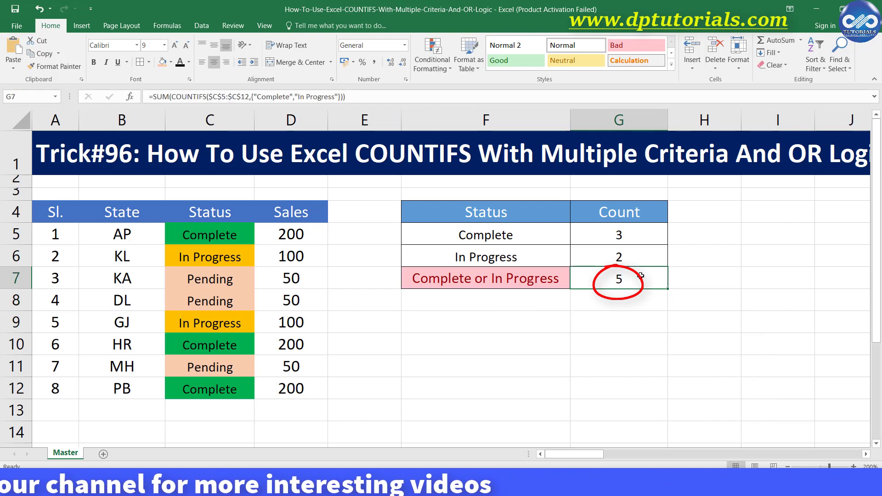
click(94, 62)
click(174, 45)
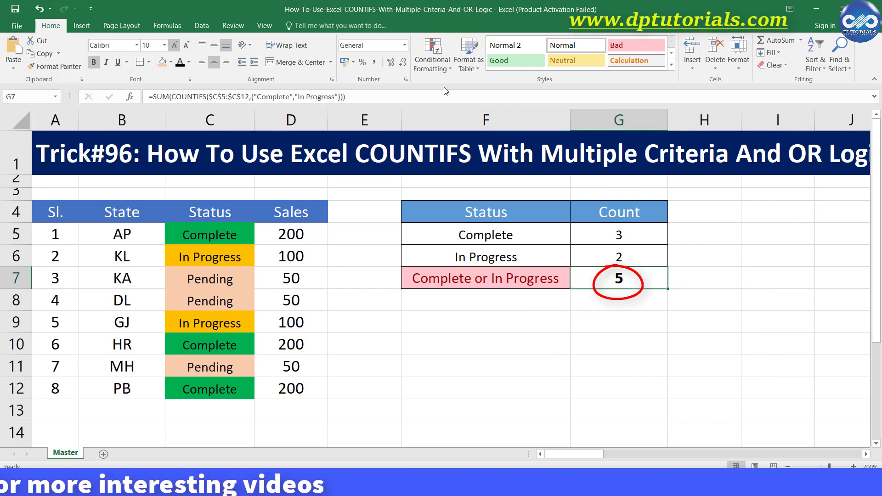
click(569, 60)
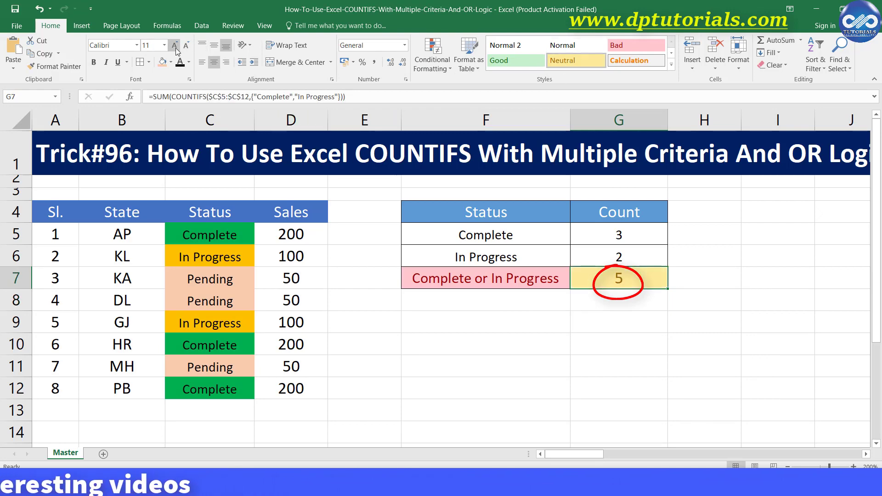
click(528, 342)
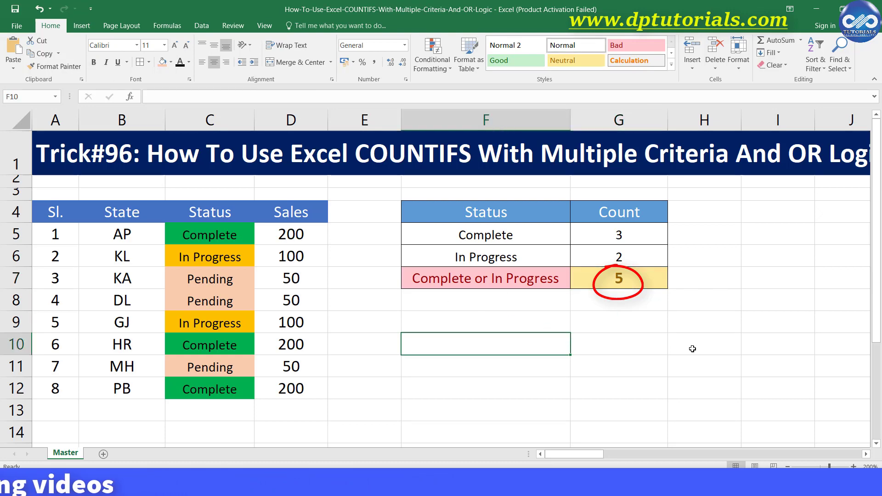
click(636, 271)
click(747, 318)
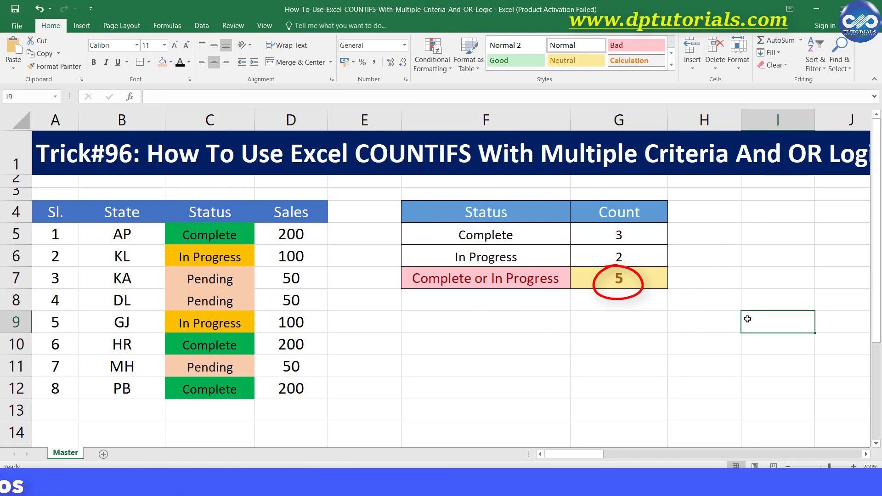